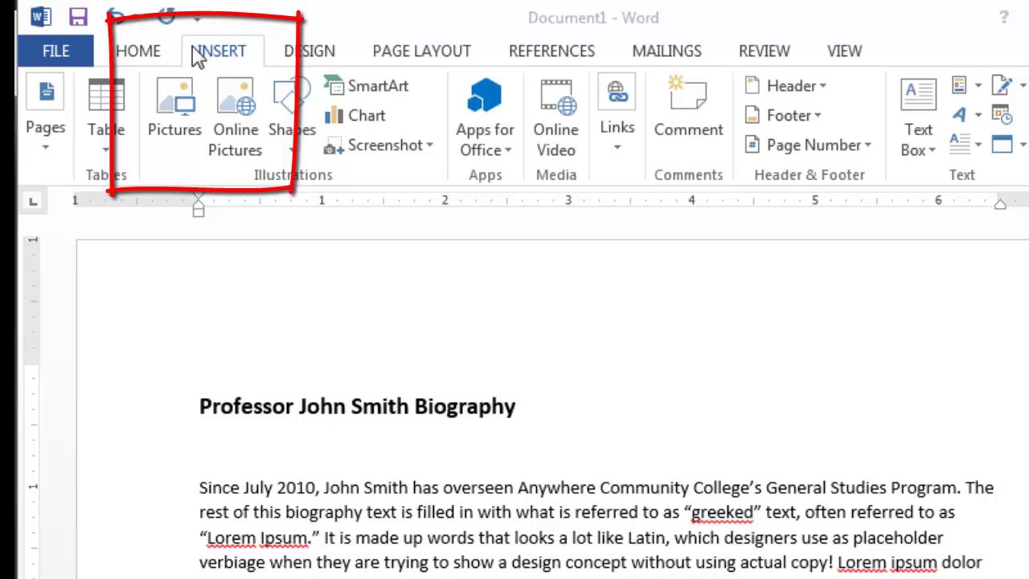
Step: Insert the Koala picture from Sample Pictures before the first biography paragraph and shrink it proportionally to about 2.42 by 3.22 inches
left_click(225, 50)
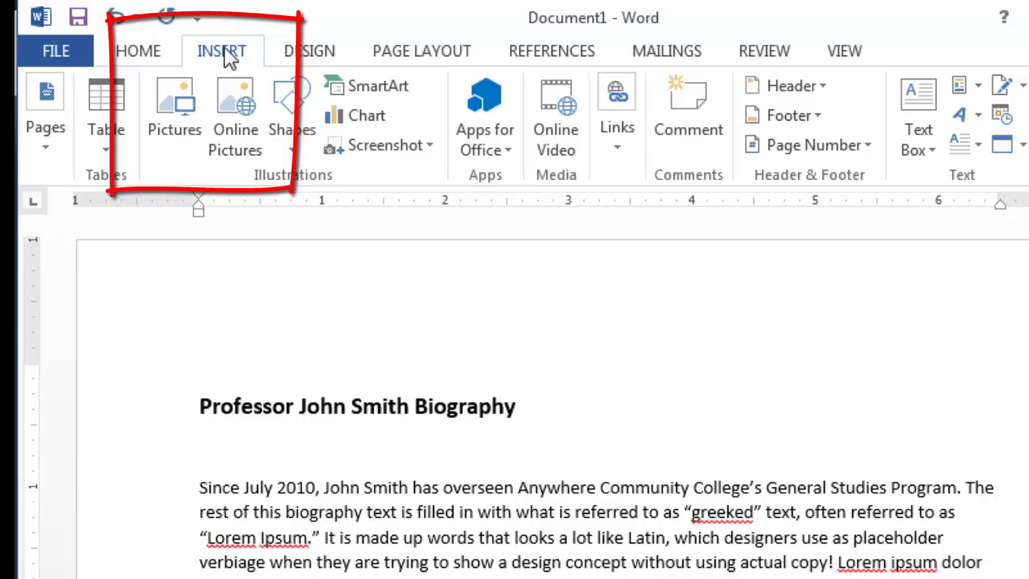
left_click(172, 128)
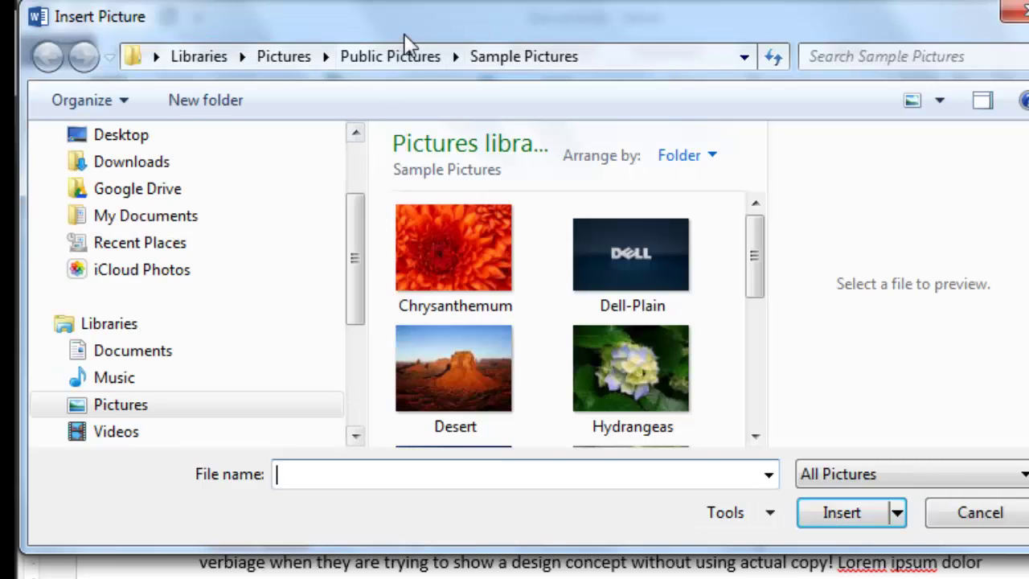
left_click_drag(405, 41, 416, 99)
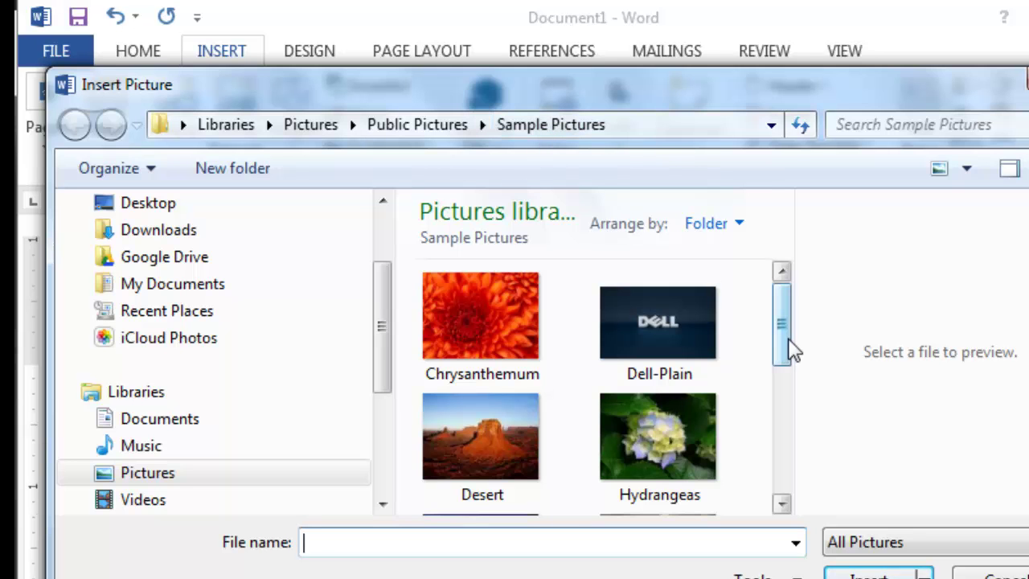
left_click_drag(783, 334, 782, 414)
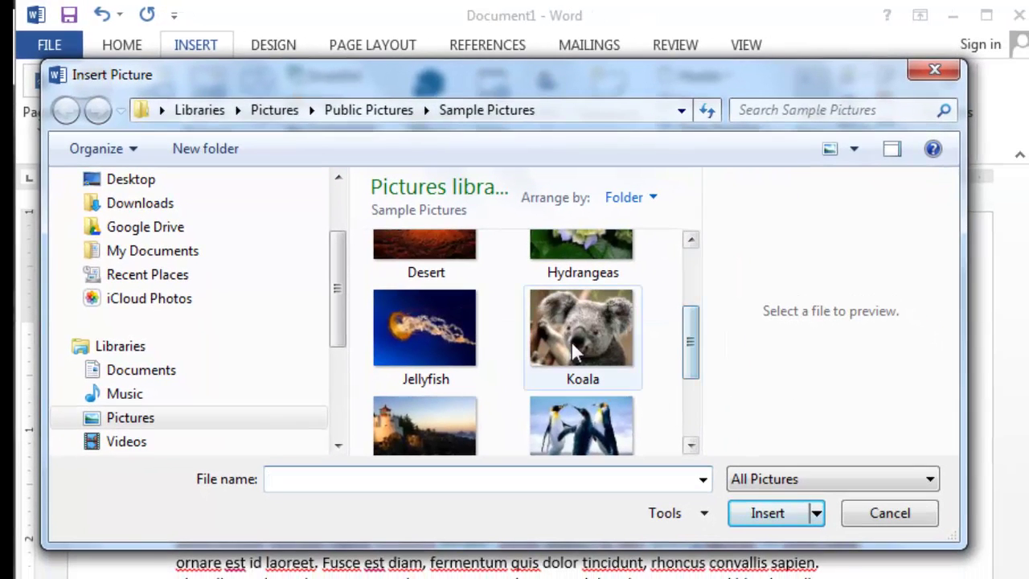
left_click(579, 326)
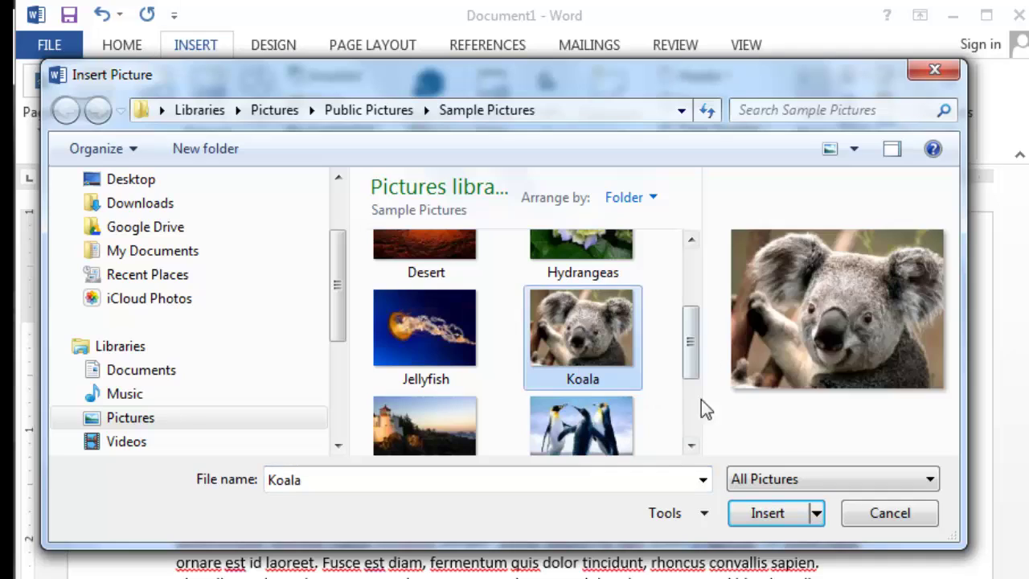
left_click(770, 515)
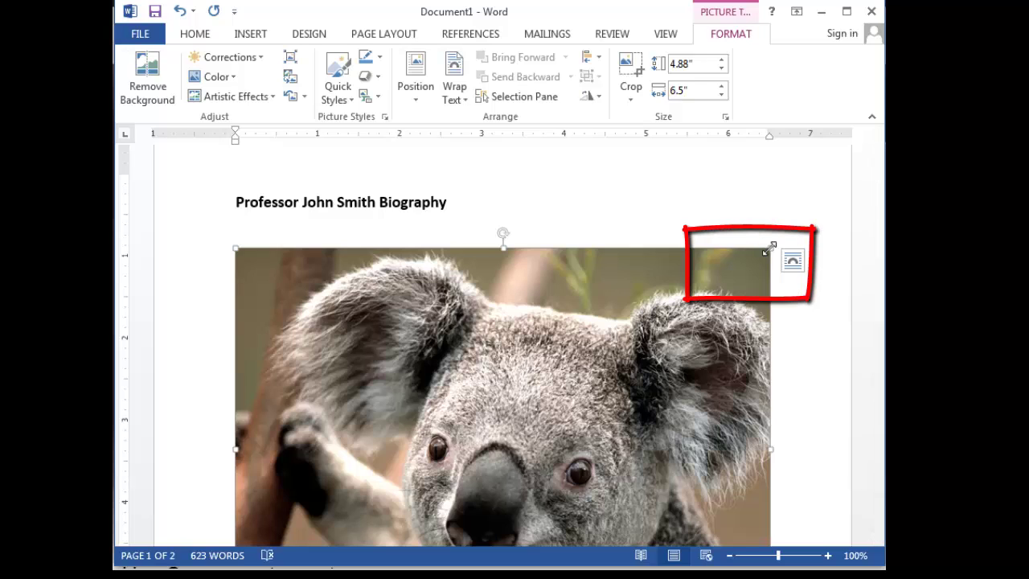
mouse_move(769, 249)
left_mouse_down()
mouse_move(378, 374)
mouse_move(427, 330)
mouse_move(371, 372)
left_mouse_up()
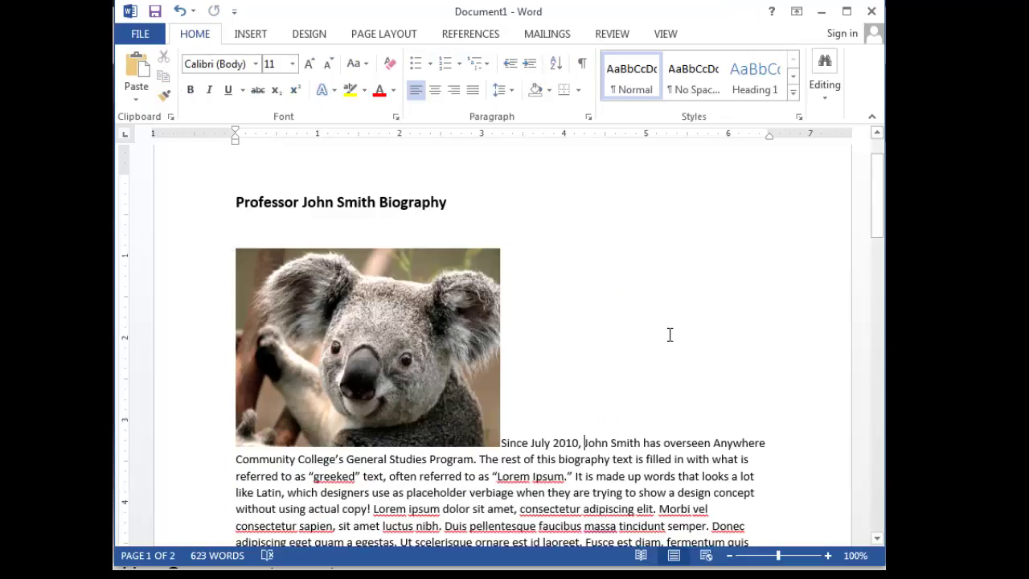
Step: Cut the koala picture and paste it with source formatting into a new empty paragraph below the first biography paragraph
scroll(669, 333, "down", 1)
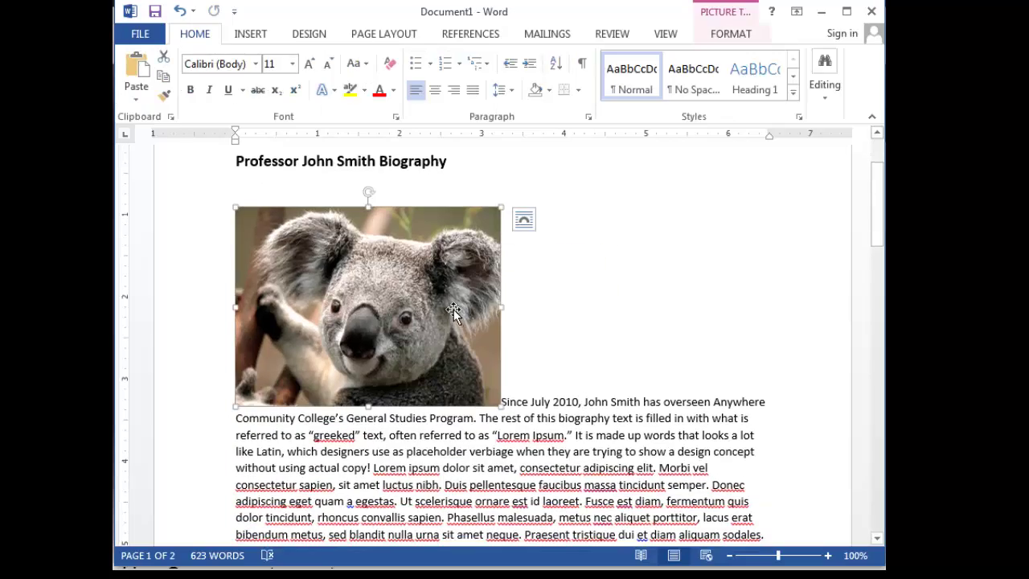
right_click(453, 310)
left_click(482, 11)
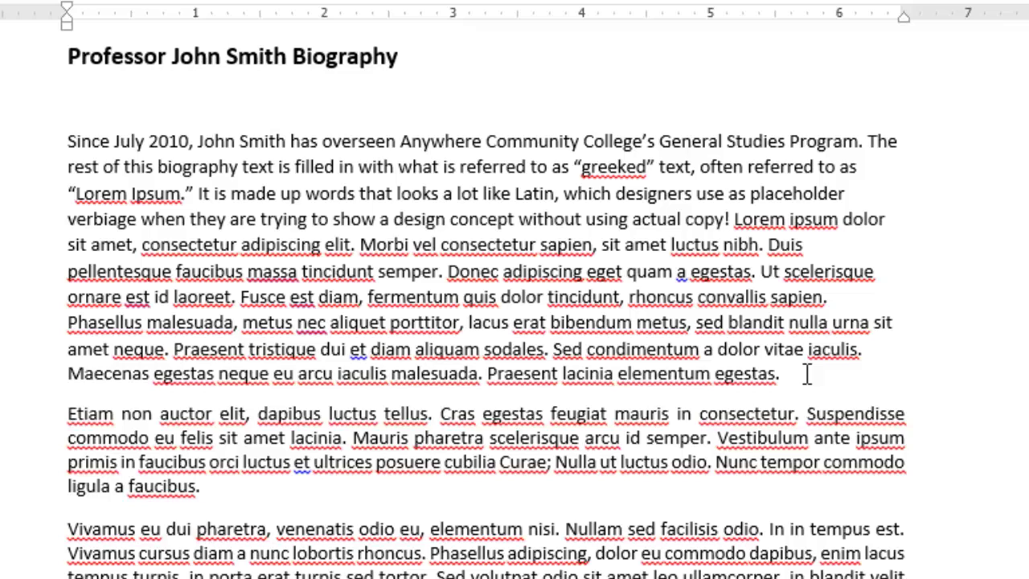
key("Return")
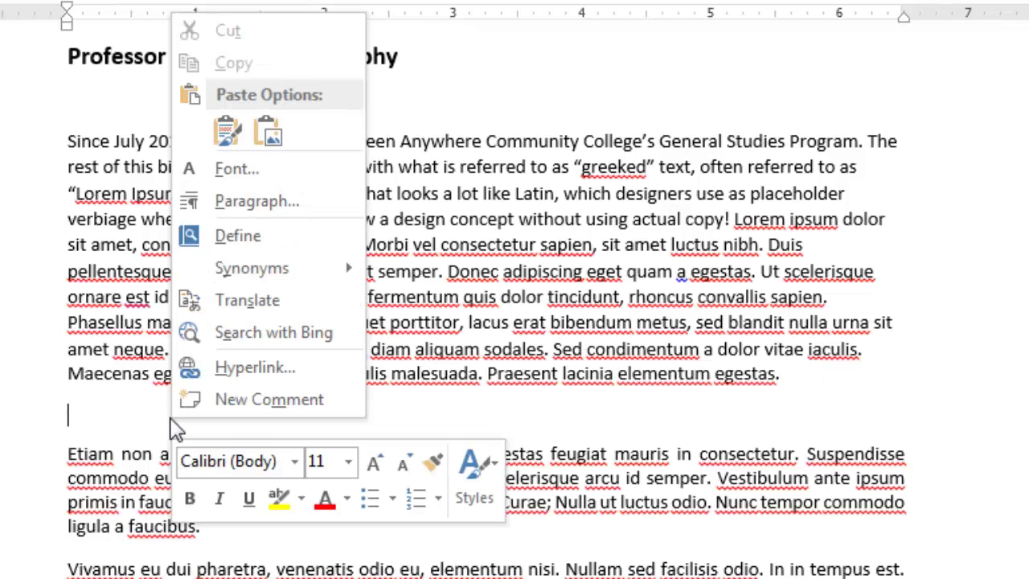
right_click(171, 418)
left_click(227, 133)
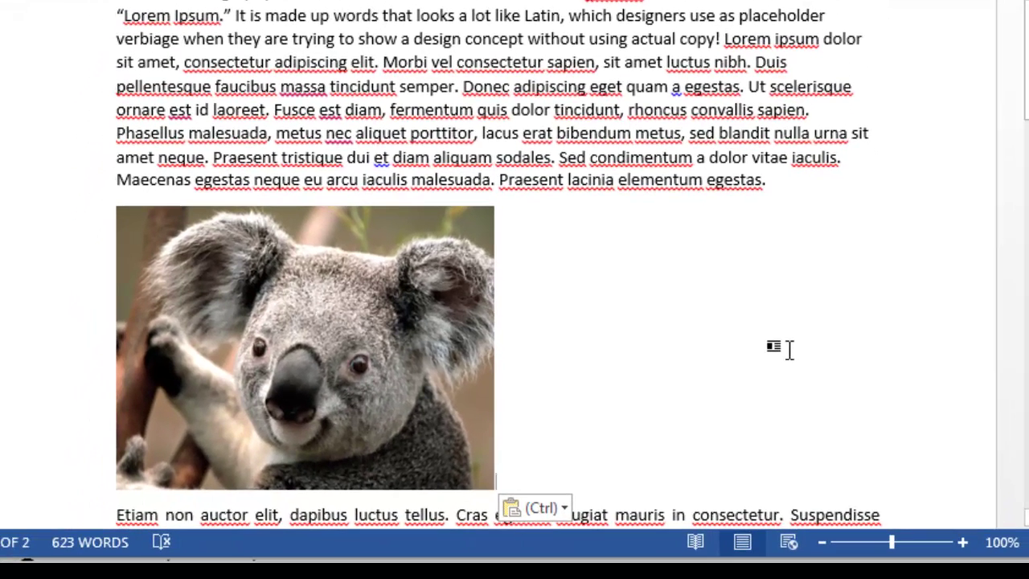
Step: Set the koala picture's text wrapping to Square and move it to the right side of the first paragraph, just inside the margin
right_click(428, 332)
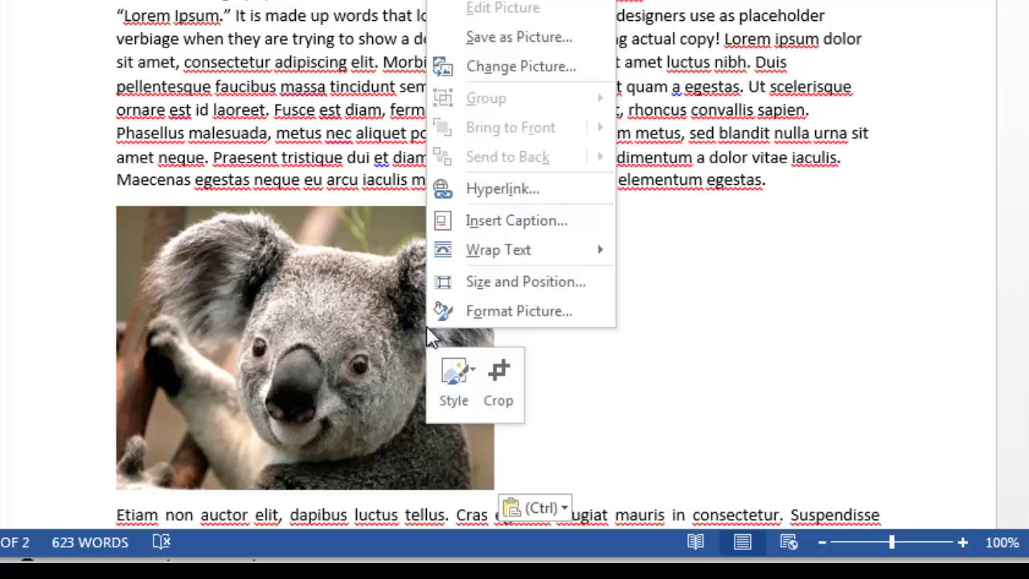
mouse_move(507, 266)
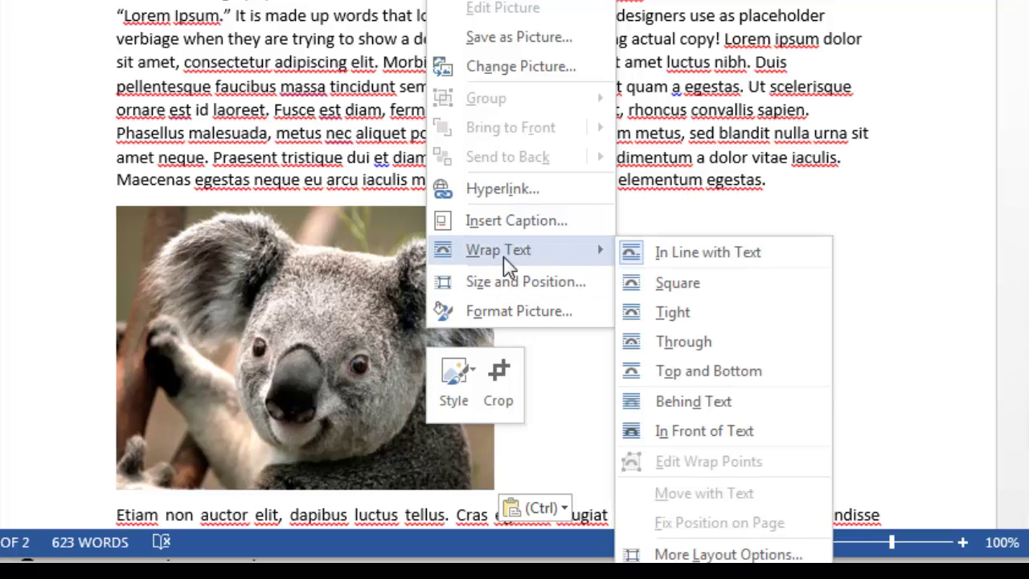
left_click(678, 292)
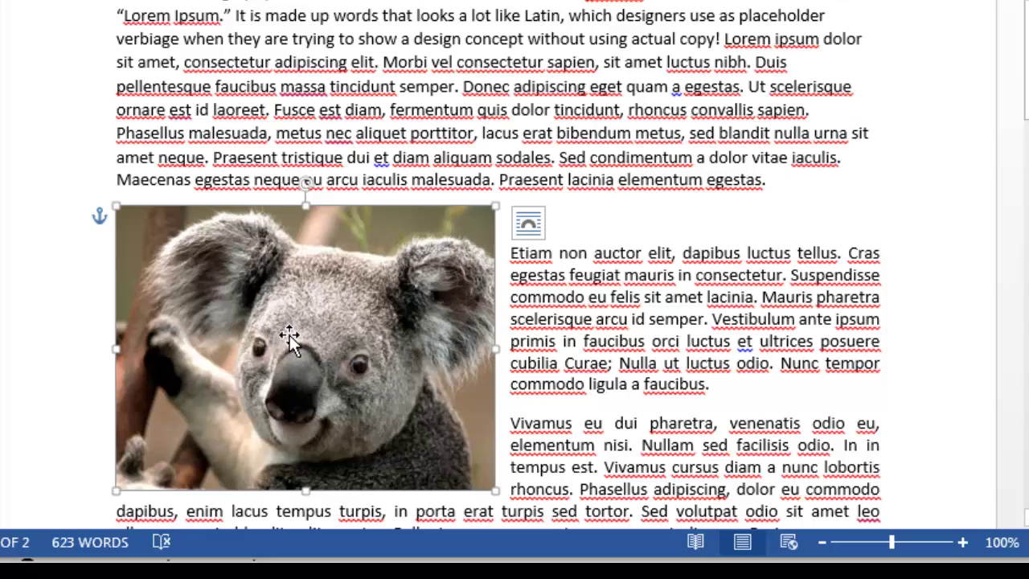
left_click_drag(290, 335, 706, 57)
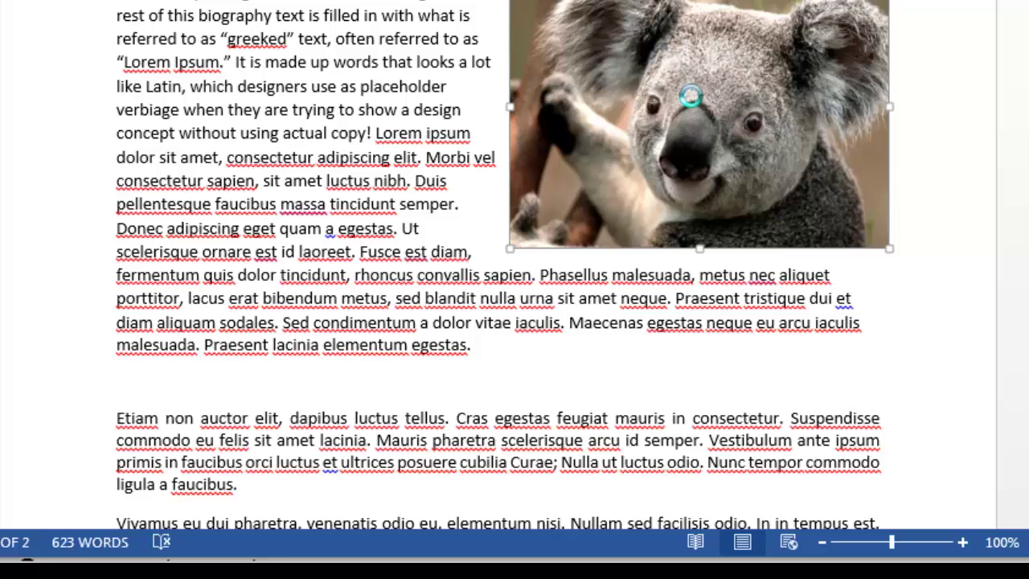
scroll(836, 169, "up", 1)
scroll(836, 169, "up", 2)
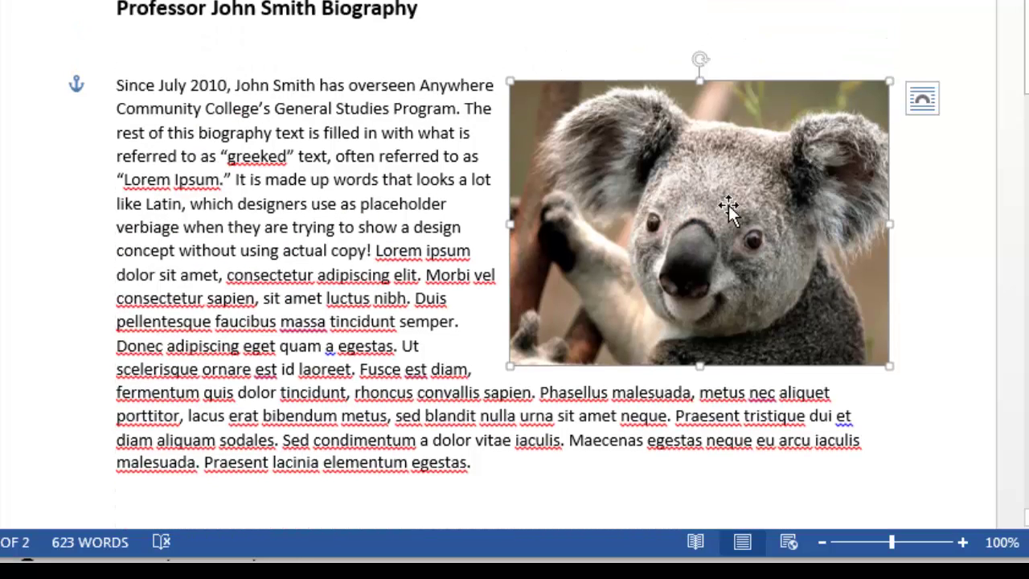
left_click_drag(730, 211, 684, 204)
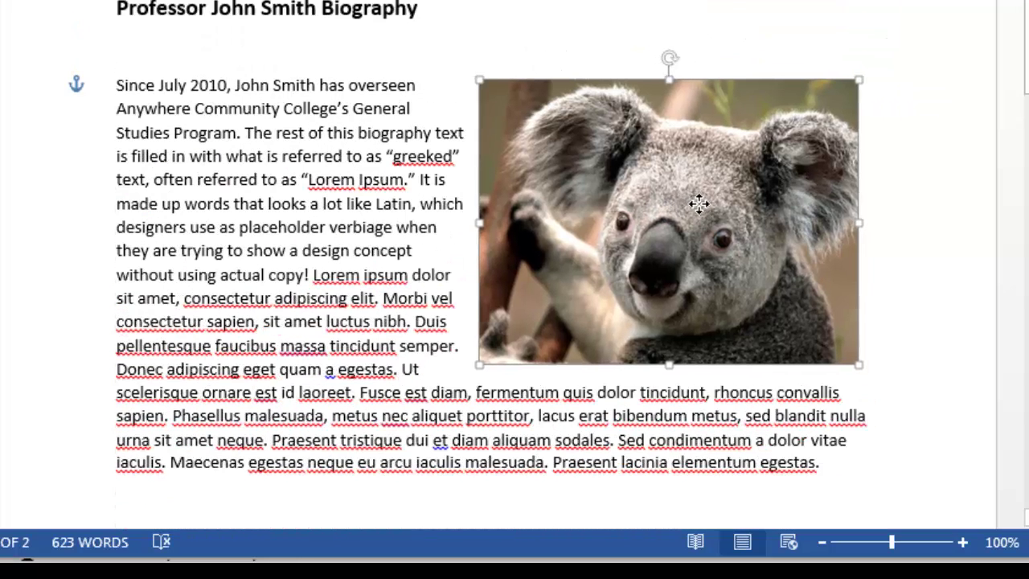
left_click(909, 317)
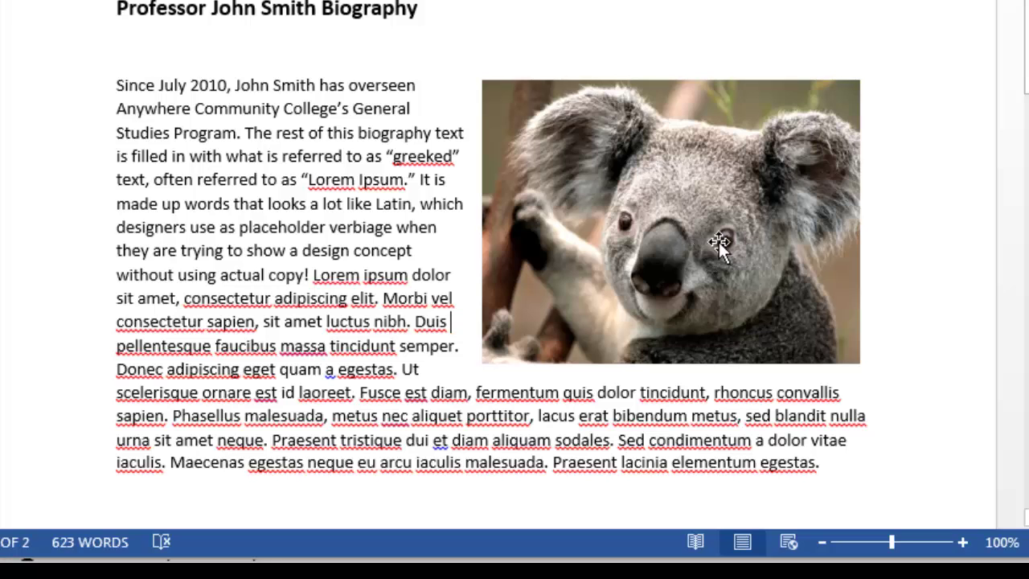
Step: Apply the outer Offset Bottom shadow effect to the koala picture and deselect it
left_click(686, 227)
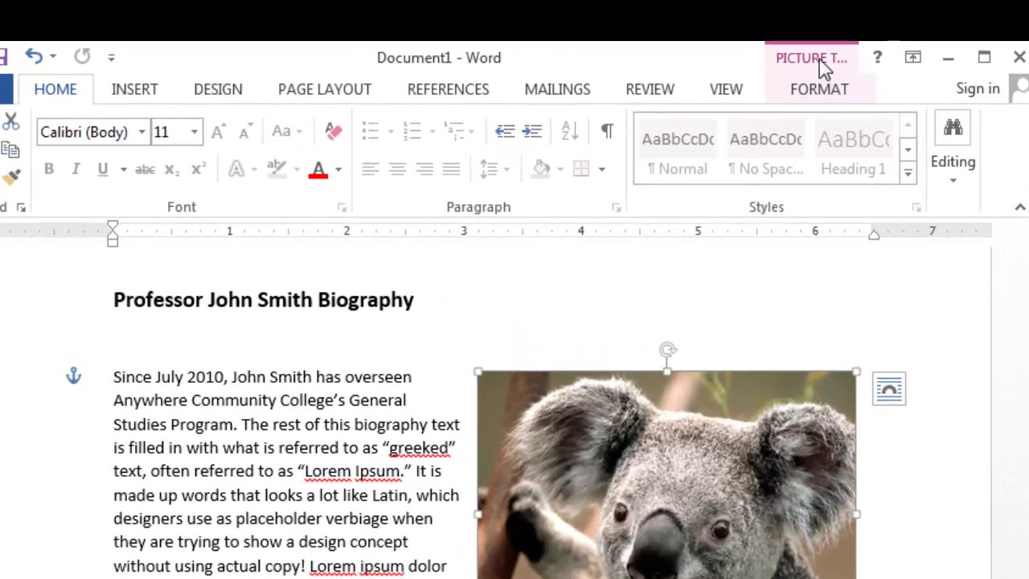
left_click(824, 69)
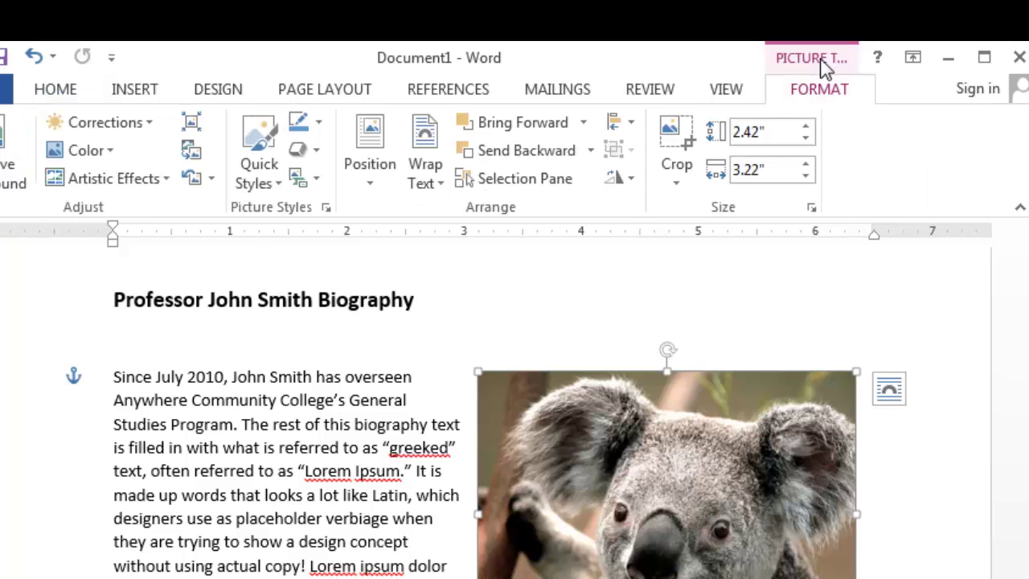
left_click(306, 156)
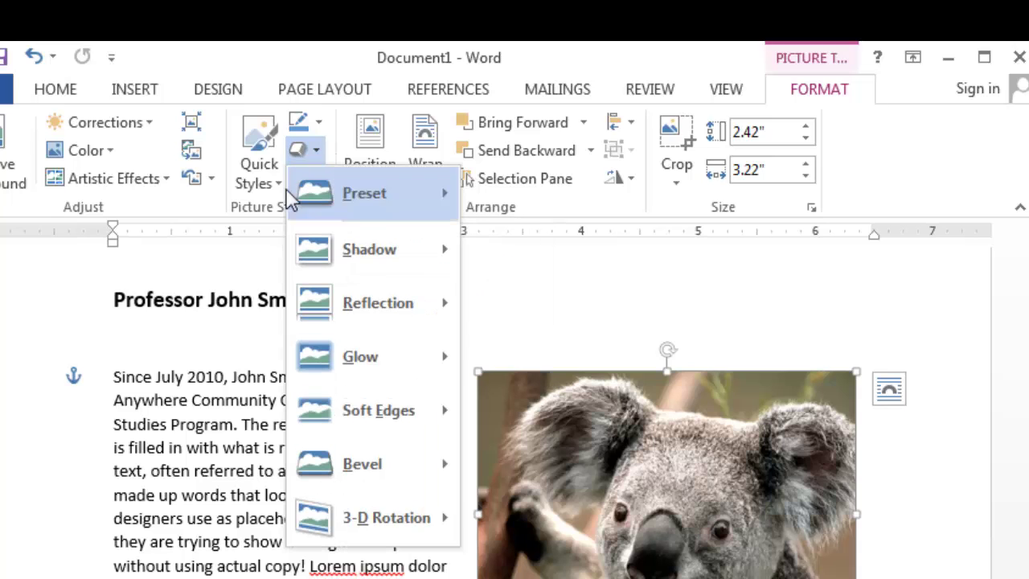
mouse_move(334, 249)
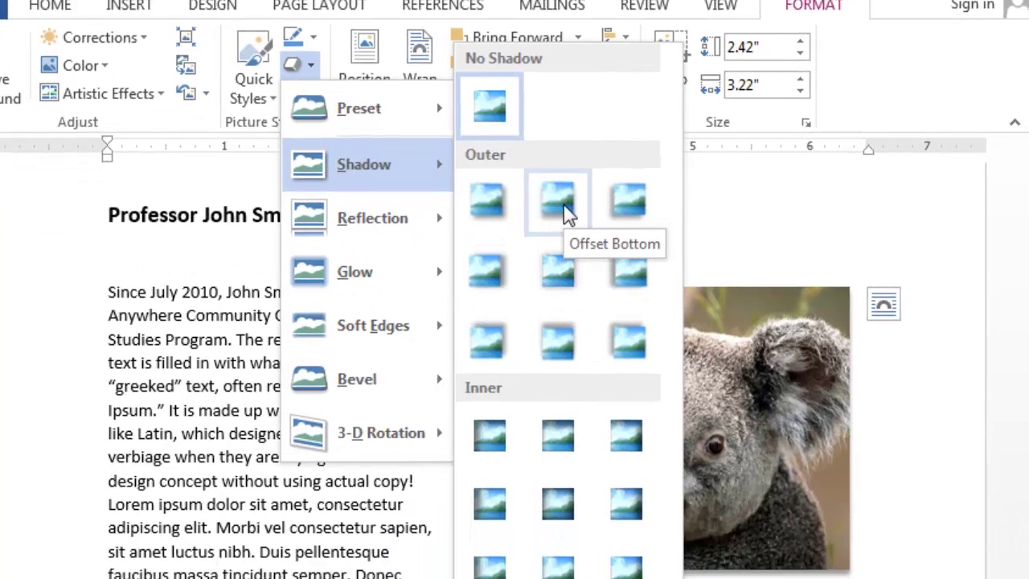
left_click(572, 297)
left_click(316, 407)
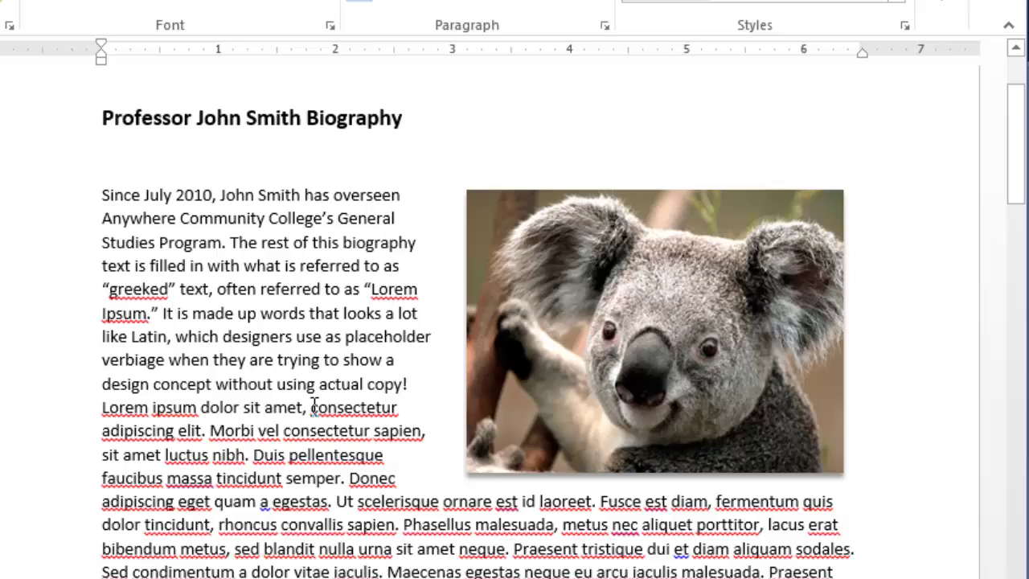
Step: Insert the Penguins picture from Sample Pictures at the end of the second paragraph and shrink it to about 2.4 by 3.19 inches
scroll(314, 406, "down", 3)
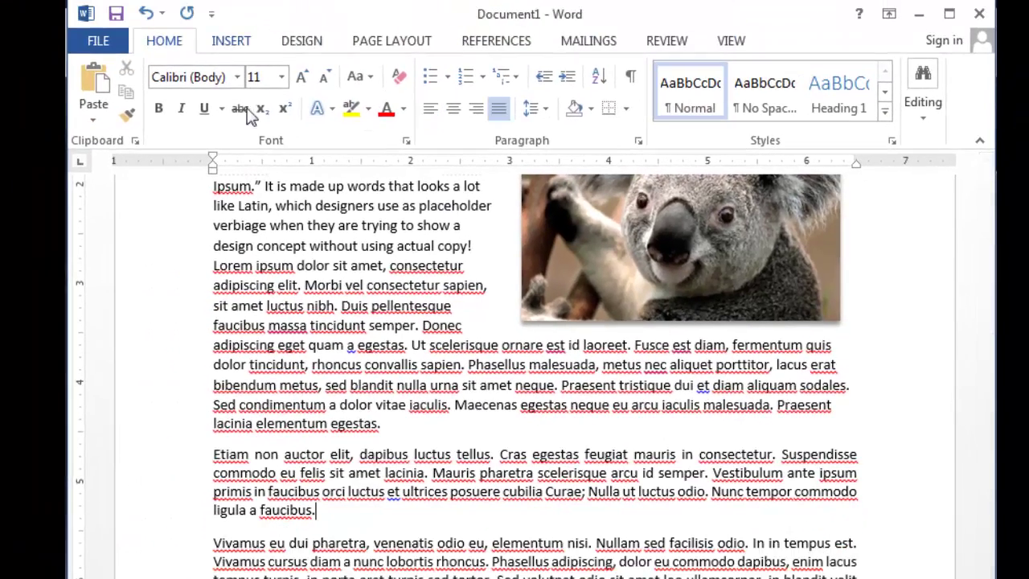
left_click(229, 45)
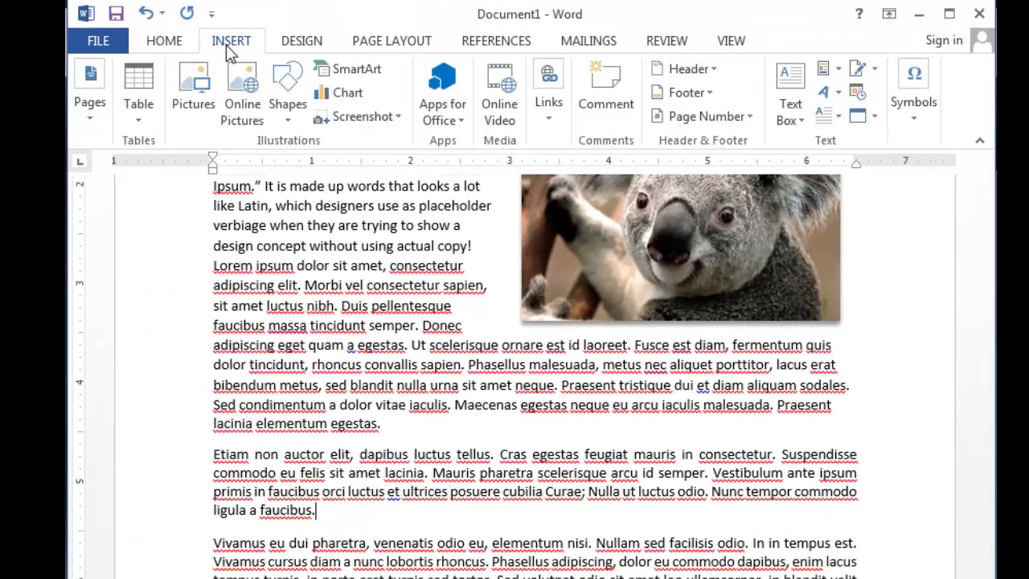
left_click(194, 92)
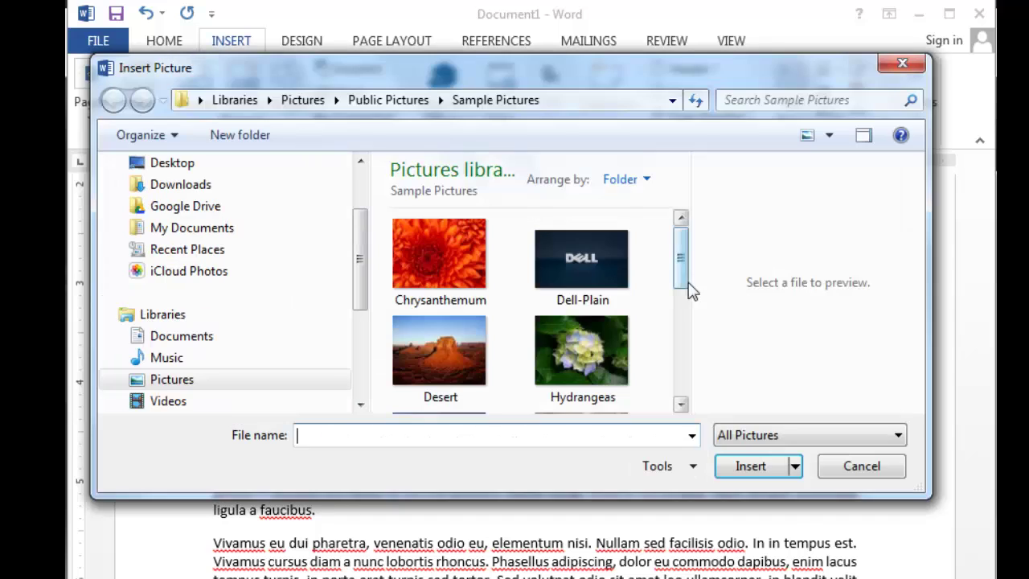
left_click_drag(678, 271, 694, 343)
left_click(585, 353)
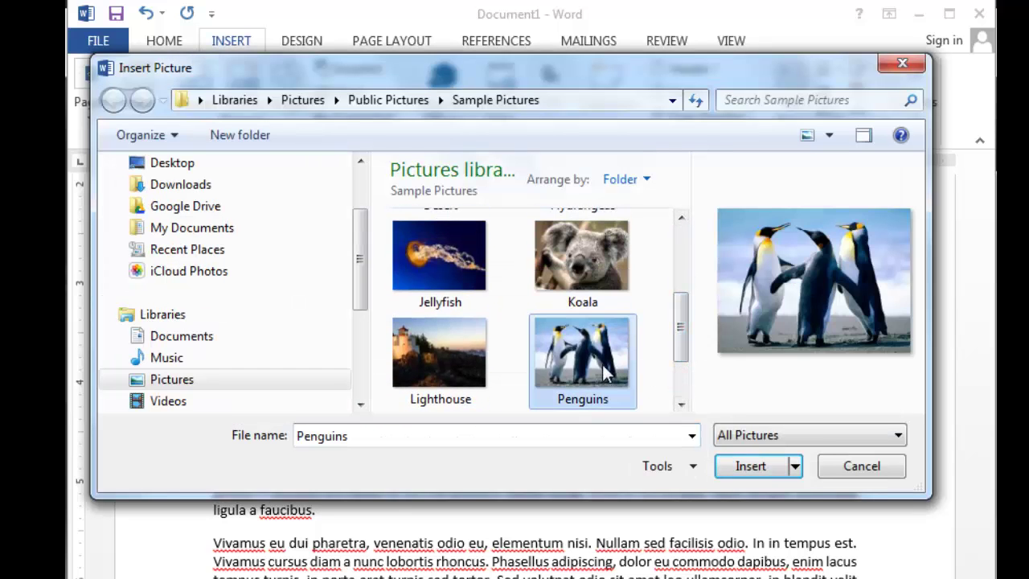
left_click(750, 467)
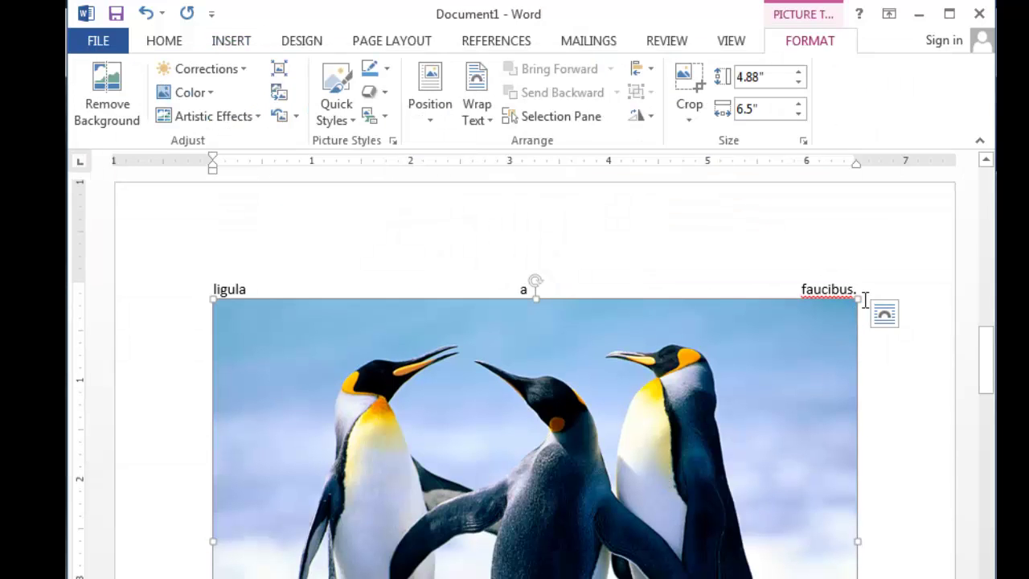
left_click_drag(857, 299, 661, 434)
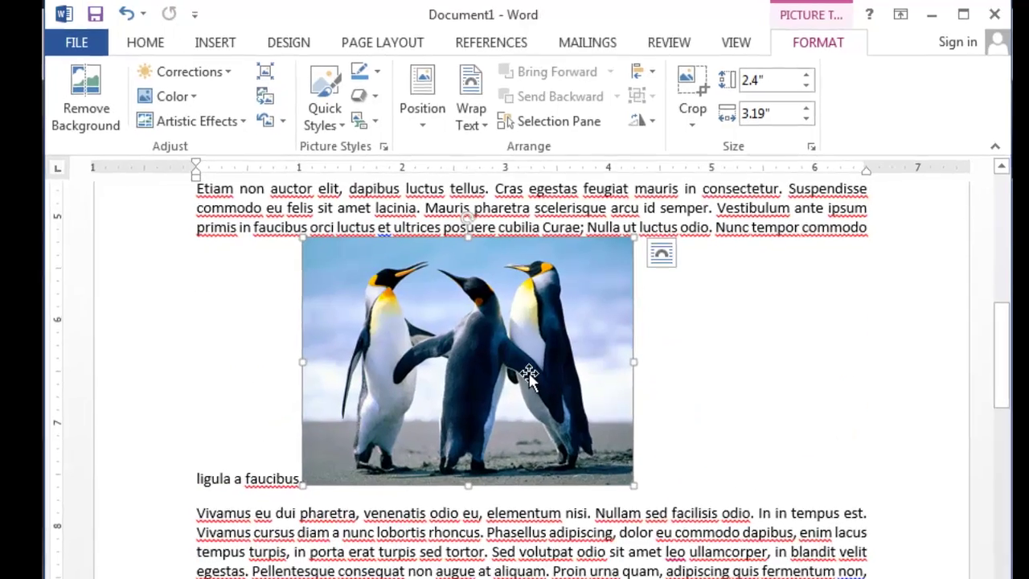
Step: Give the penguins picture Square text wrapping and the outer Offset Bottom shadow effect
right_click(529, 386)
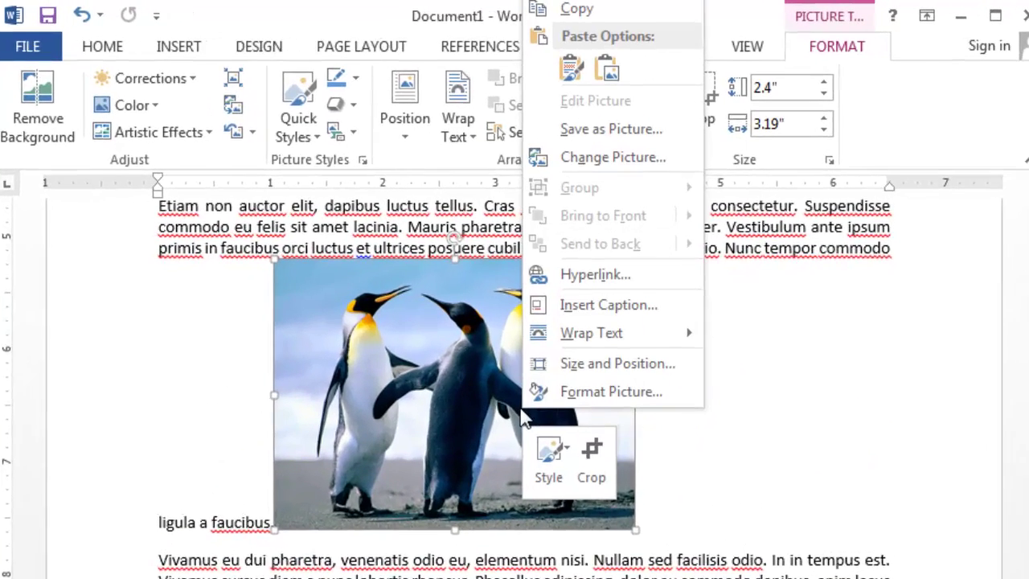
mouse_move(603, 349)
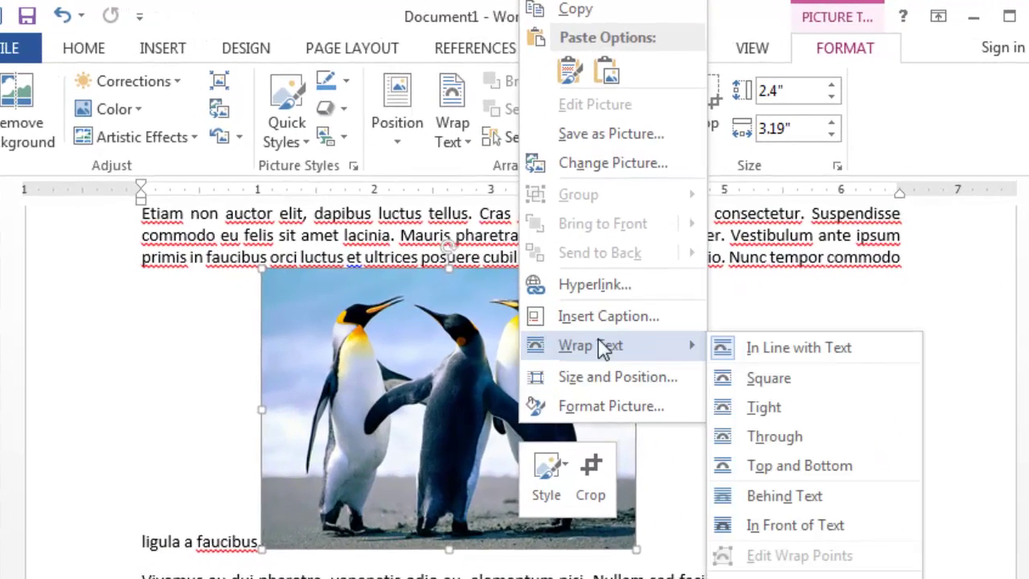
left_click(759, 385)
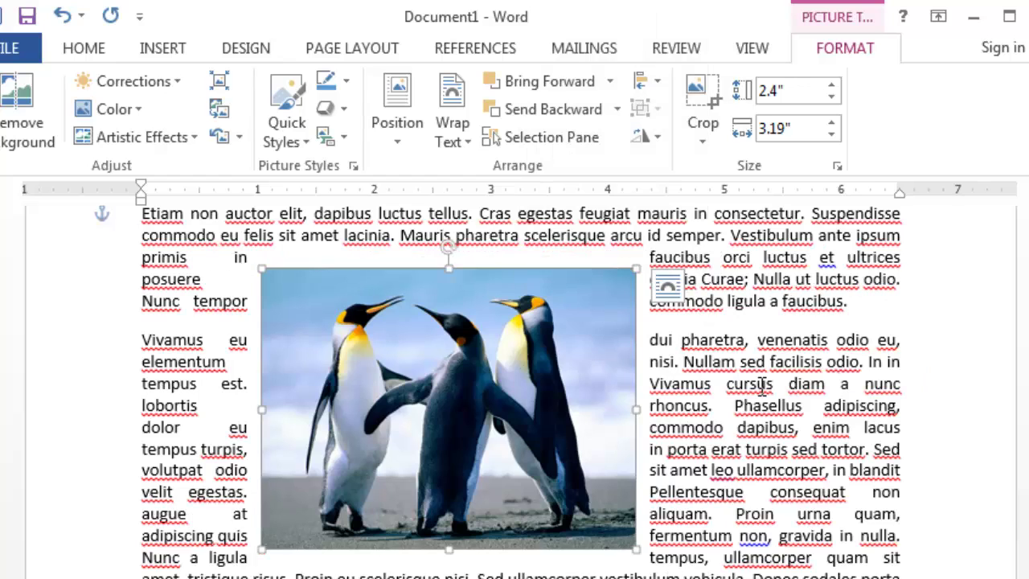
left_click(336, 110)
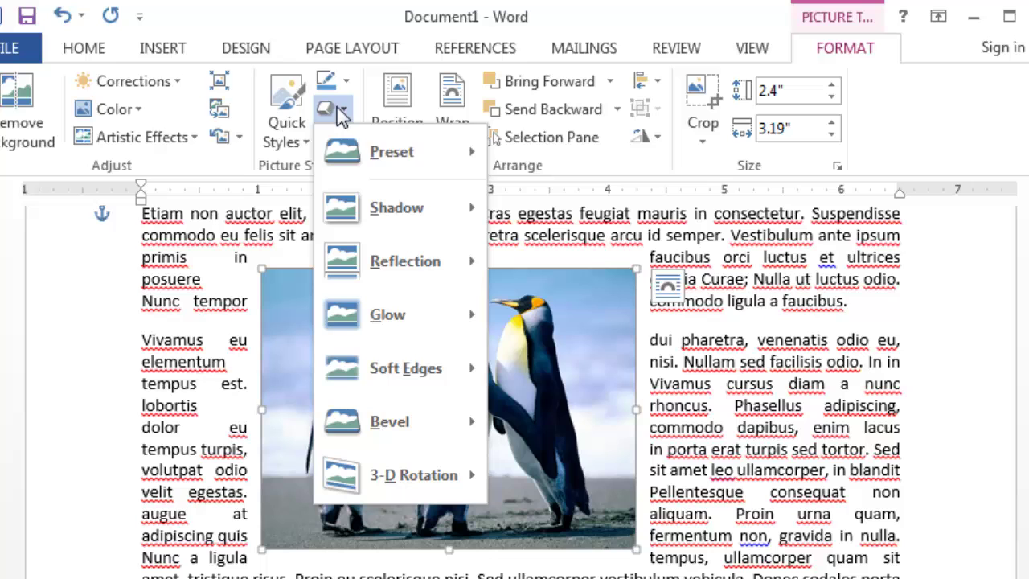
mouse_move(391, 225)
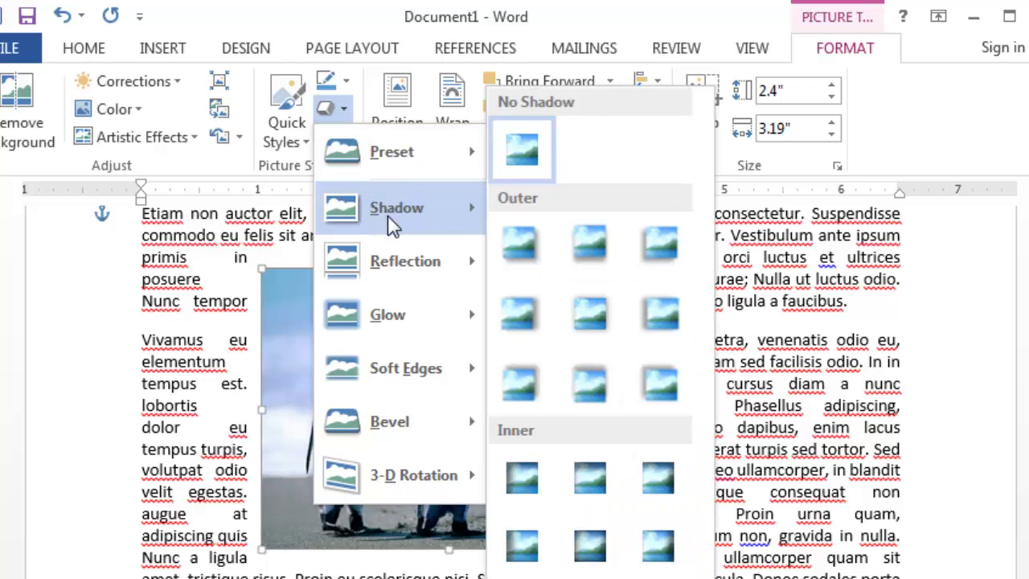
left_click(603, 250)
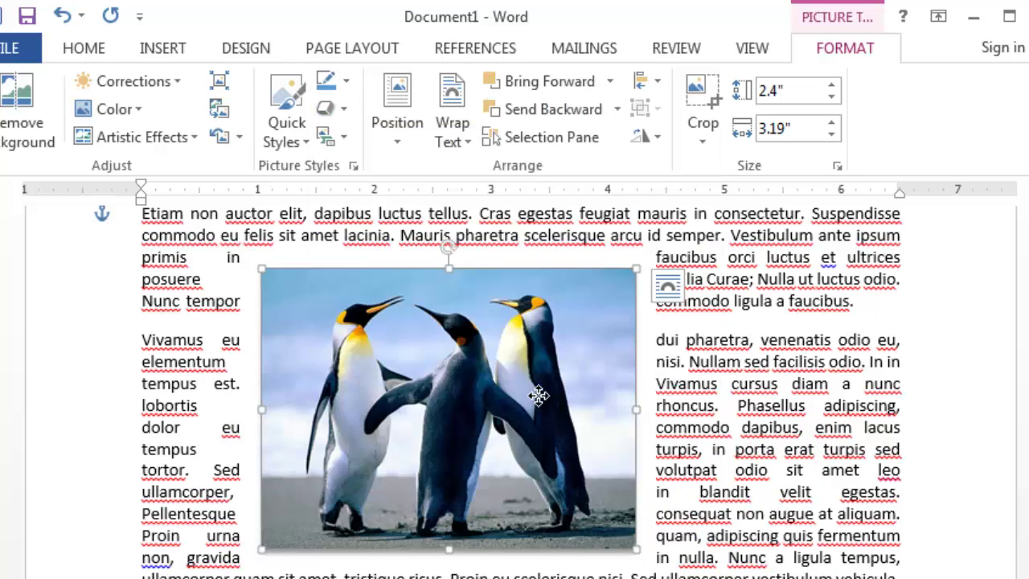
Step: Move the penguins picture to the right margin beside the second and third paragraphs, and nudge the koala picture right to align with that margin
left_click_drag(538, 394, 811, 336)
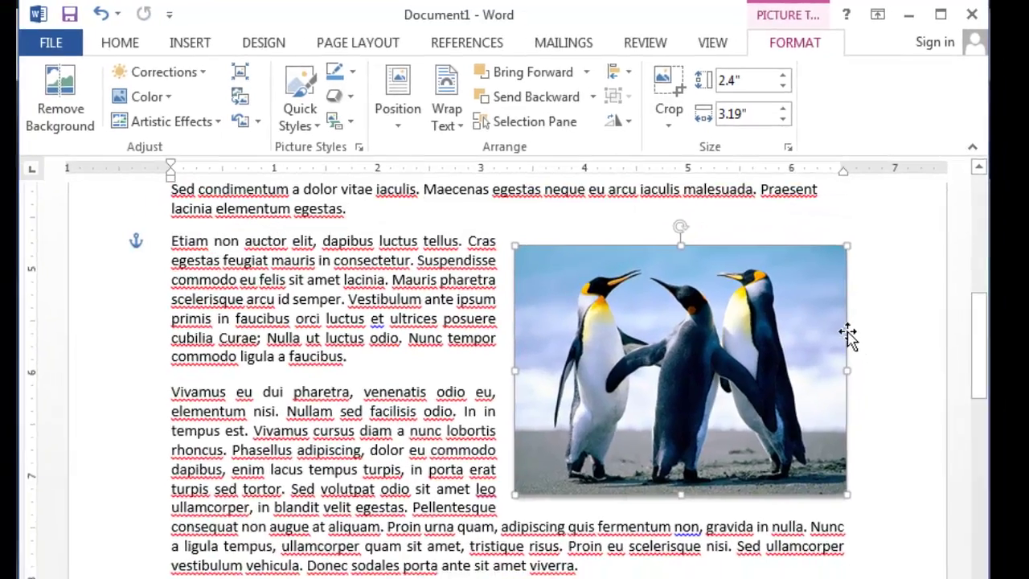
scroll(722, 352, "up", 1)
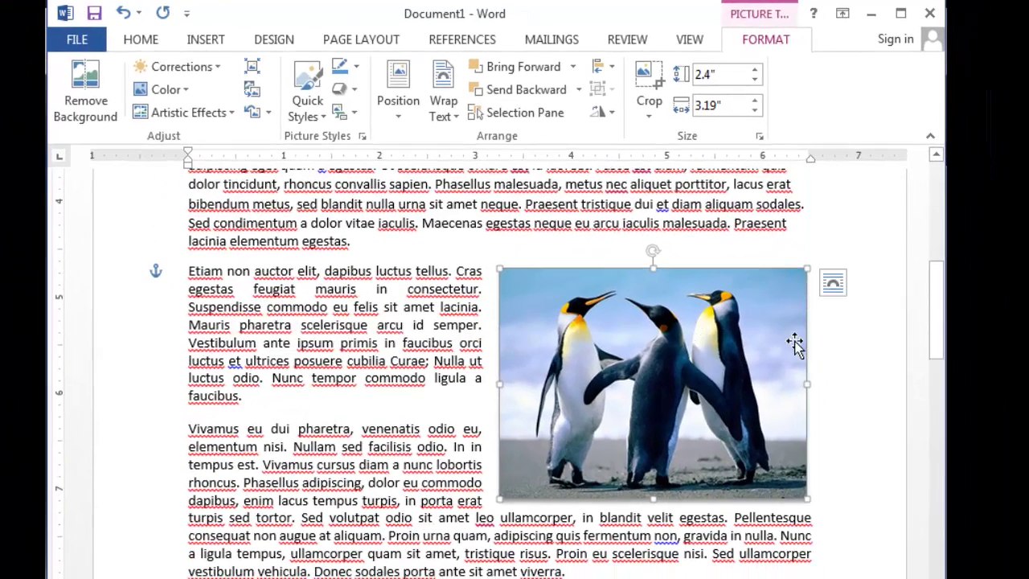
scroll(852, 342, "up", 5)
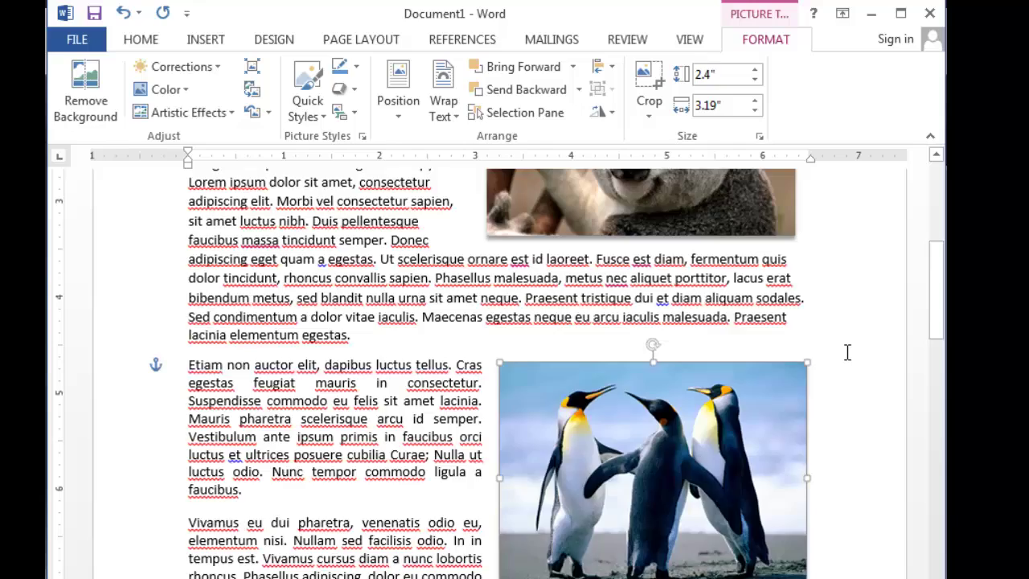
left_click_drag(749, 340, 758, 340)
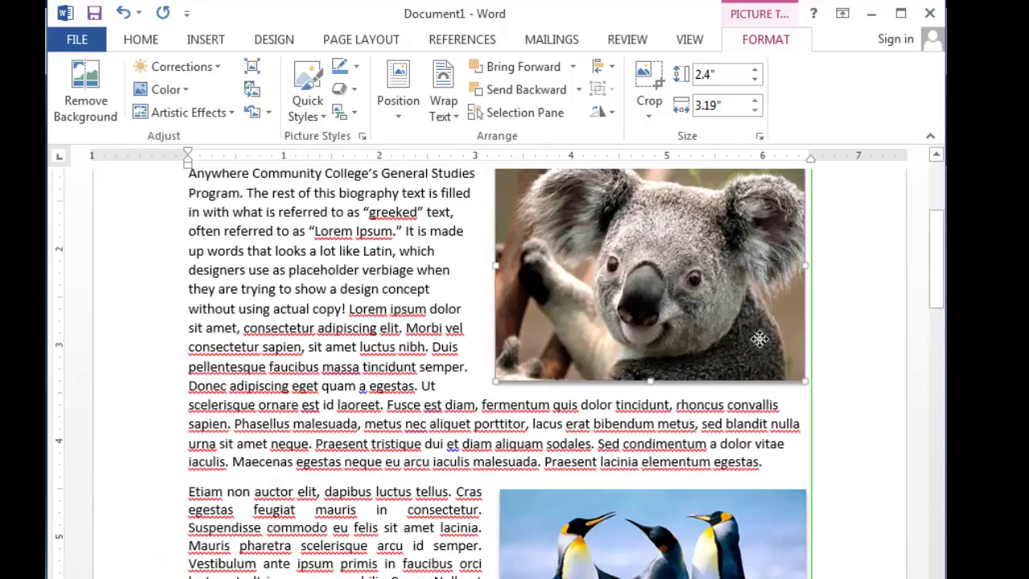
left_click(850, 363)
scroll(889, 428, "up", 1)
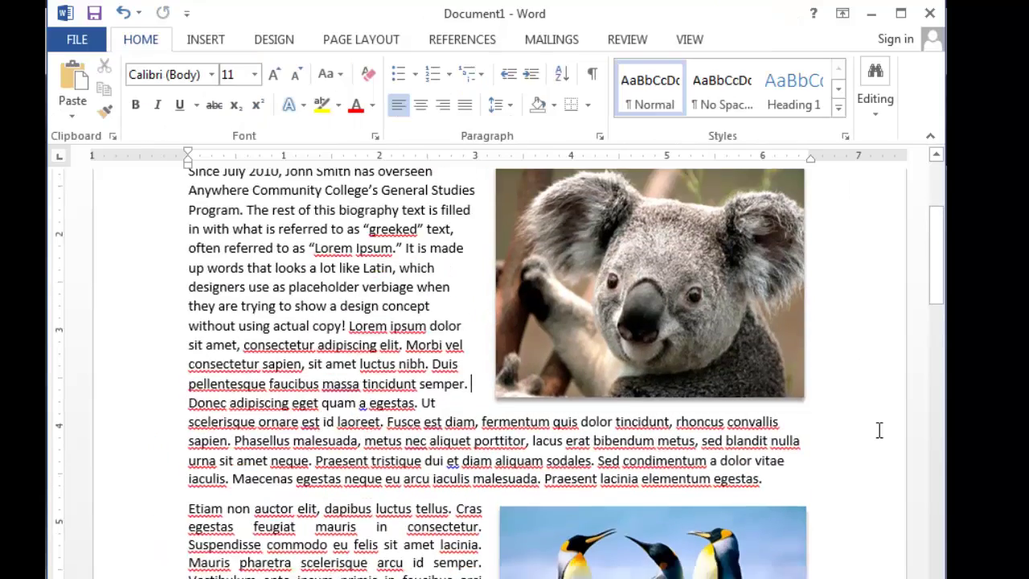
scroll(879, 432, "down", 5)
scroll(880, 432, "up", 6)
scroll(879, 433, "down", 3)
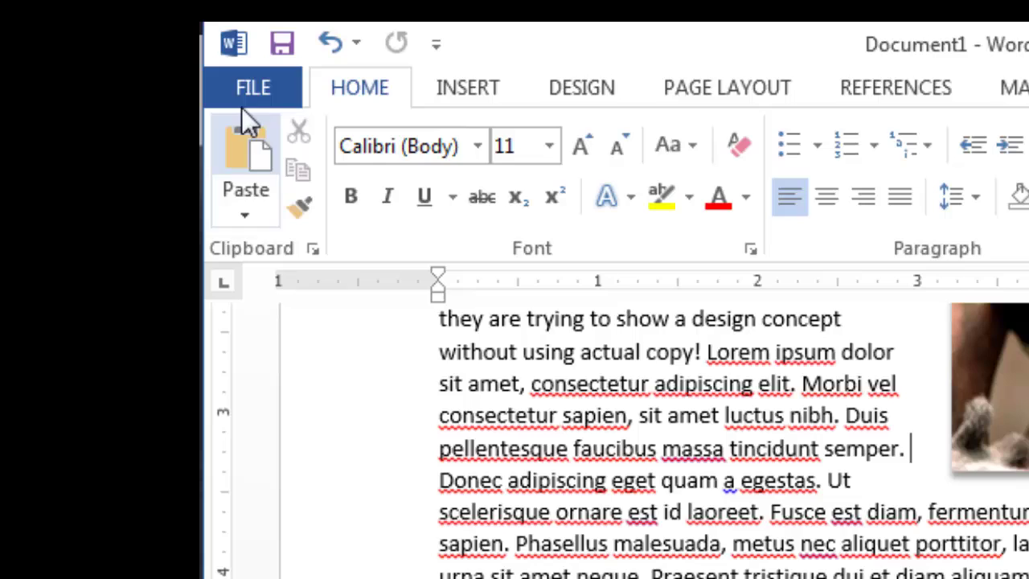
Step: Save the document as a PDF in the Documents library under the suggested file name and look over the published file's first page
left_click(75, 42)
left_click(298, 406)
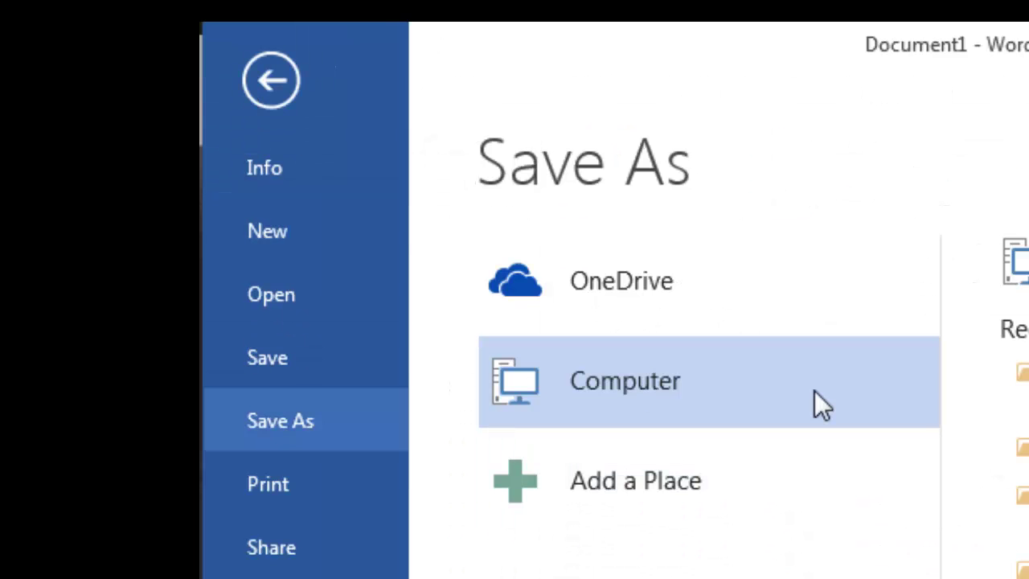
double_click(816, 394)
left_click(402, 517)
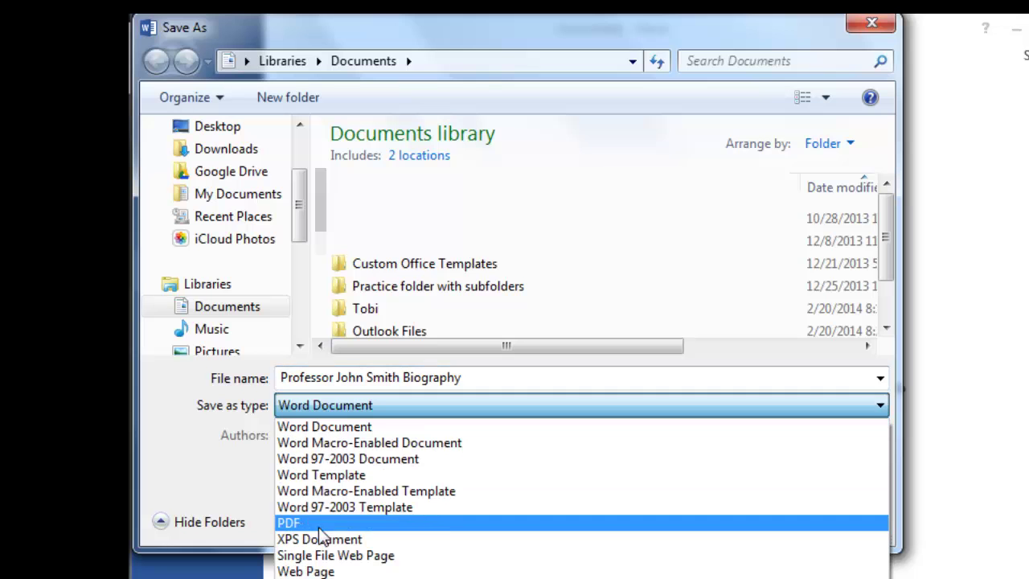
left_click(322, 524)
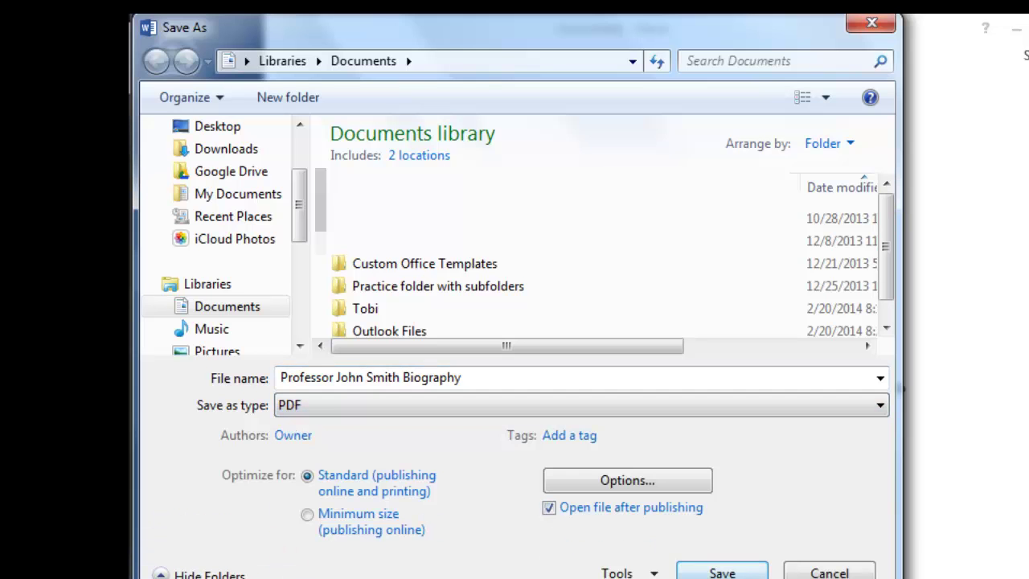
left_click(716, 571)
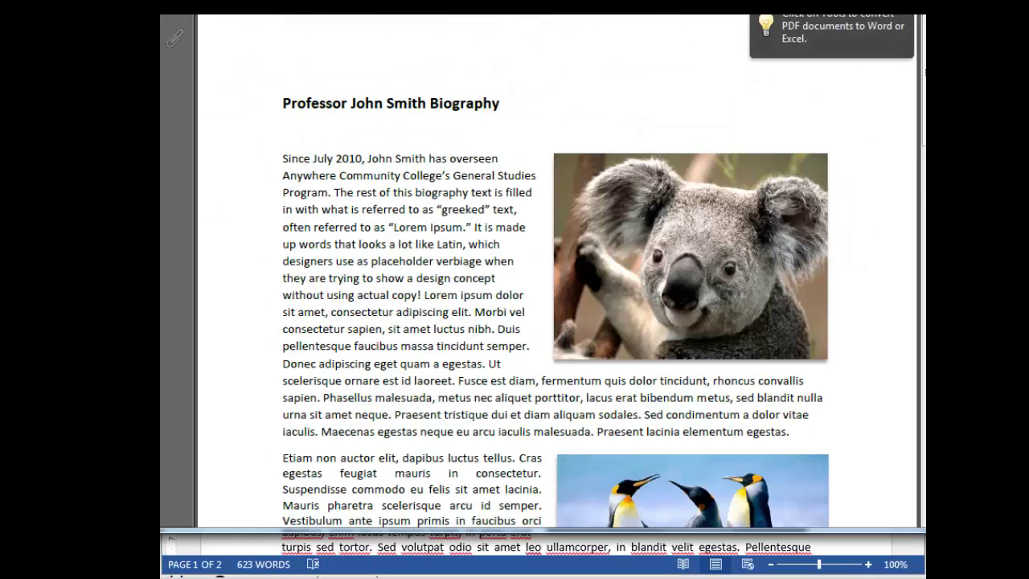
scroll(802, 202, "down", 5)
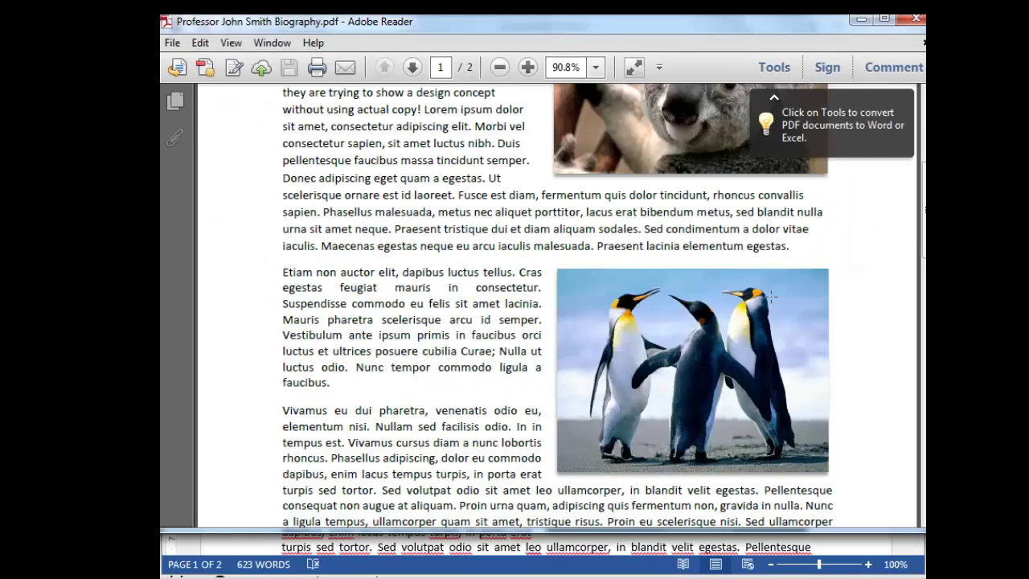
scroll(802, 203, "up", 5)
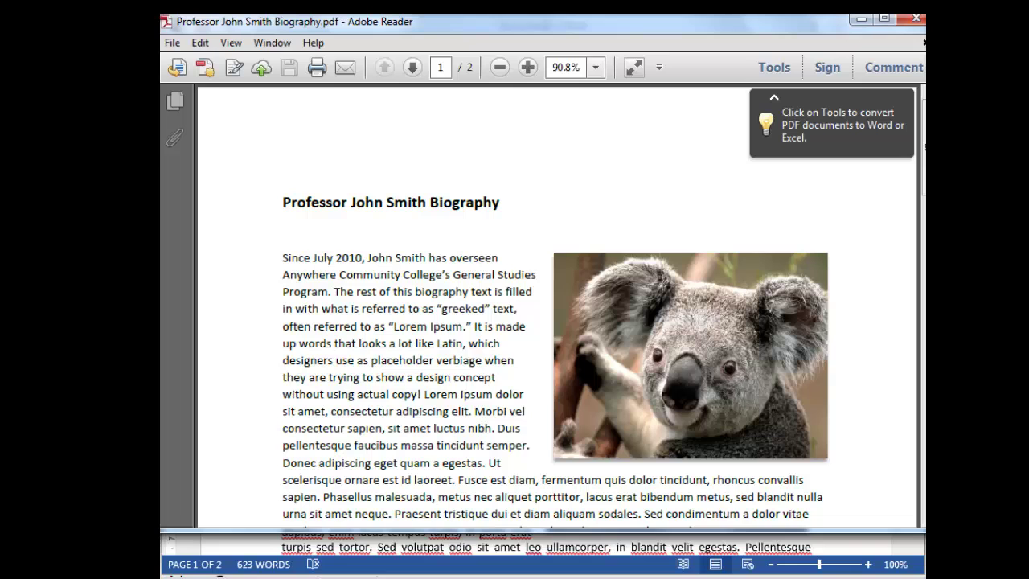